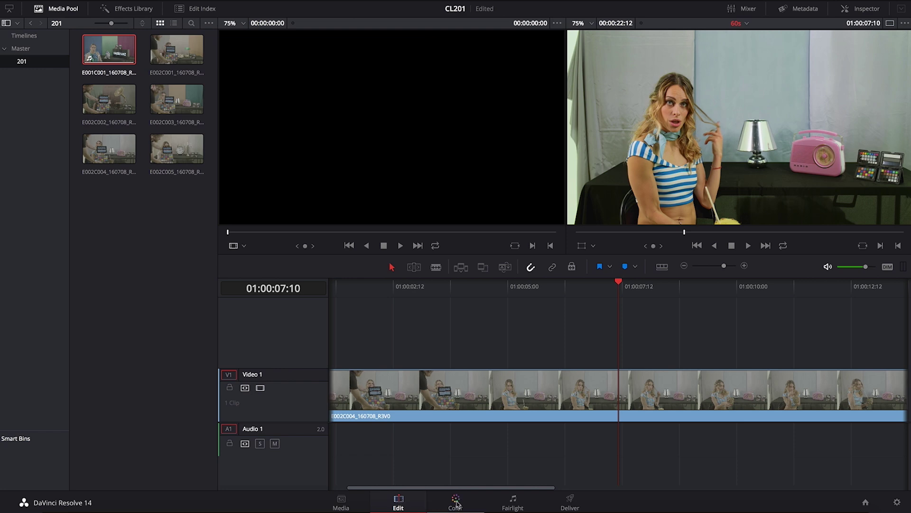
- Switch to the Color page, keep 60s as the current still album, and scrub back to an earlier frame
{"action": "left_click", "coordinate": [456, 502]}
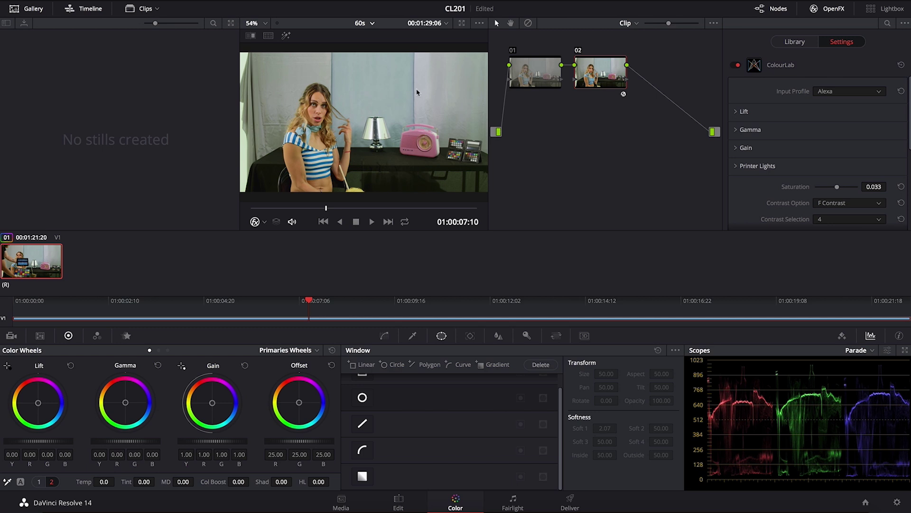
{"action": "left_click", "coordinate": [373, 23]}
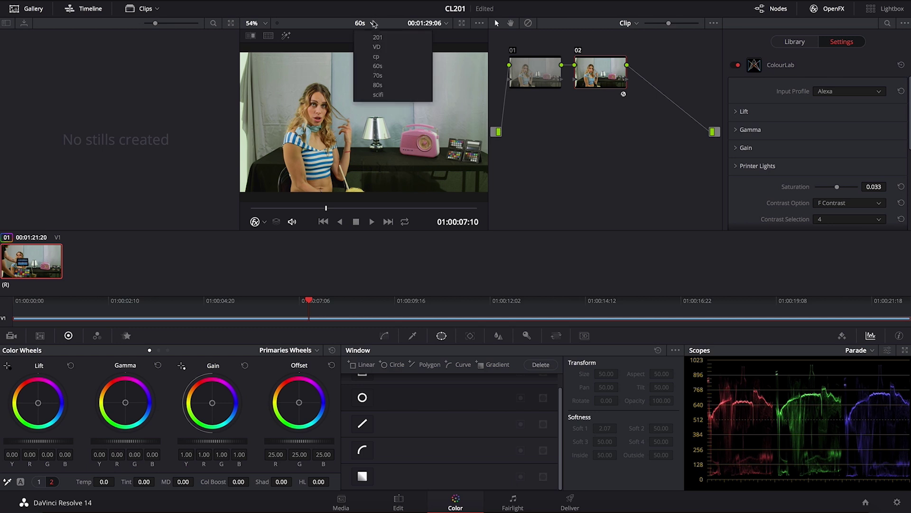
{"action": "left_click", "coordinate": [384, 66]}
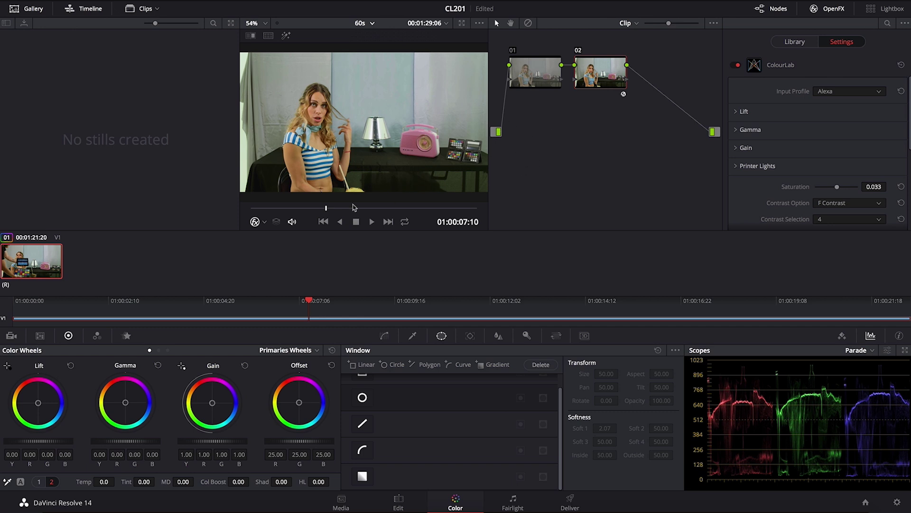
{"action": "mouse_move", "coordinate": [314, 209]}
{"action": "left_mouse_down"}
{"action": "mouse_move", "coordinate": [303, 209]}
{"action": "mouse_move", "coordinate": [325, 209]}
{"action": "mouse_move", "coordinate": [311, 211]}
{"action": "left_mouse_up"}
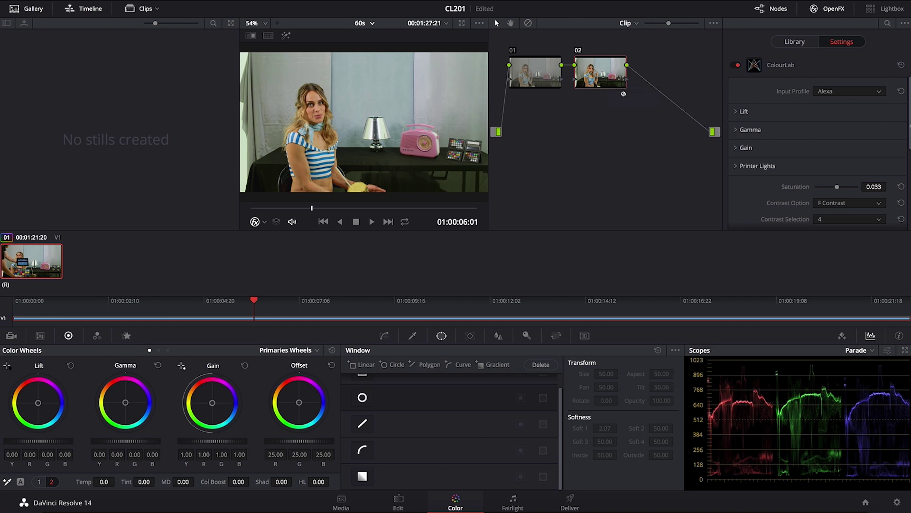
- Export node 02's ColourLab look as the 3D LUT file 60scl in the COLOURLAB folder
{"action": "scroll", "coordinate": [817, 152], "scroll_direction": "down", "scroll_amount": 5}
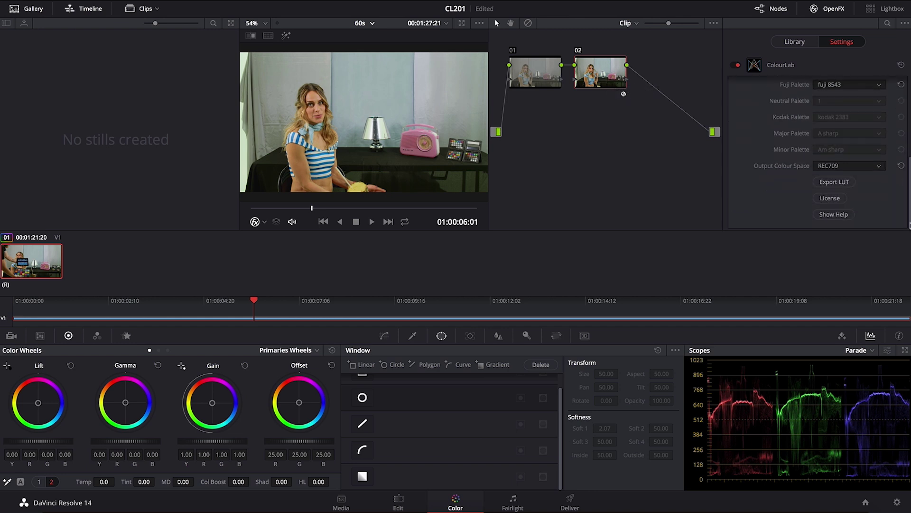
{"action": "left_click", "coordinate": [835, 183]}
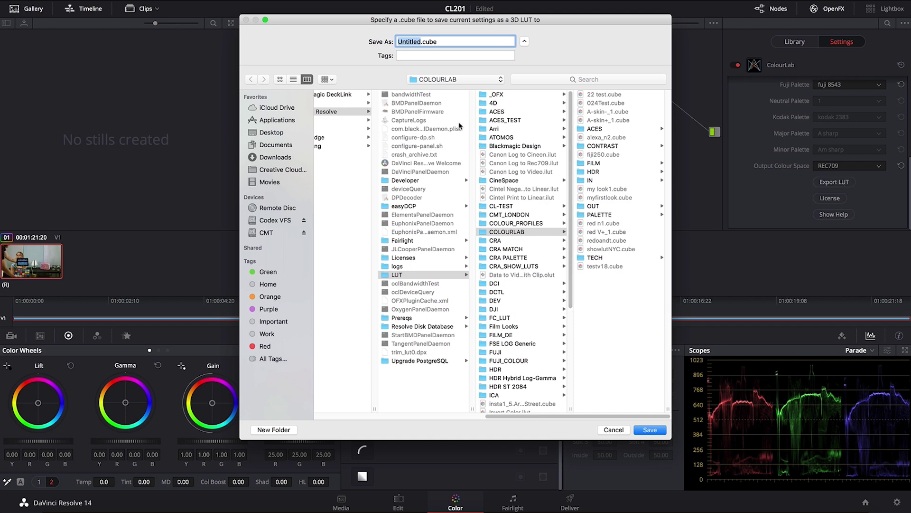
{"action": "type", "text": "60scl"}
{"action": "key", "text": "Return"}
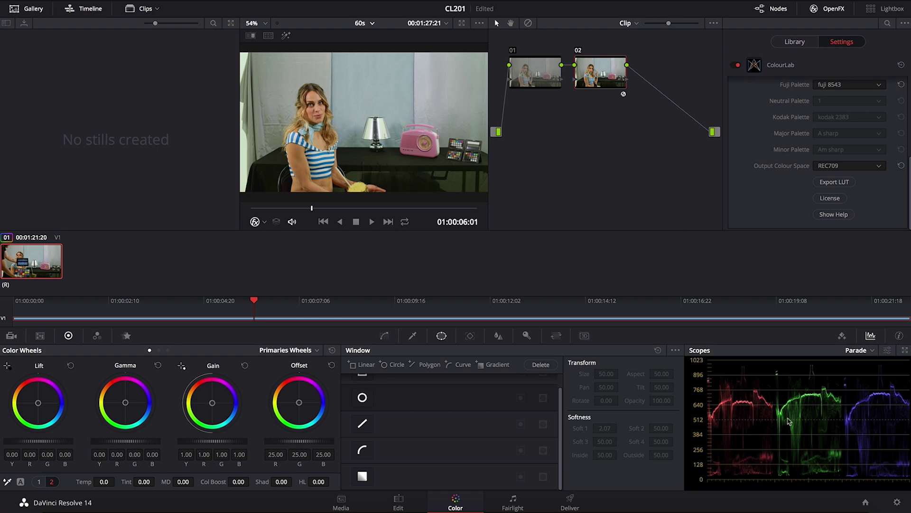
- In Project Settings' Color Management, update the LUT lists, choose Tetrahedral 3D LUT interpolation, and save
{"action": "left_click", "coordinate": [898, 504]}
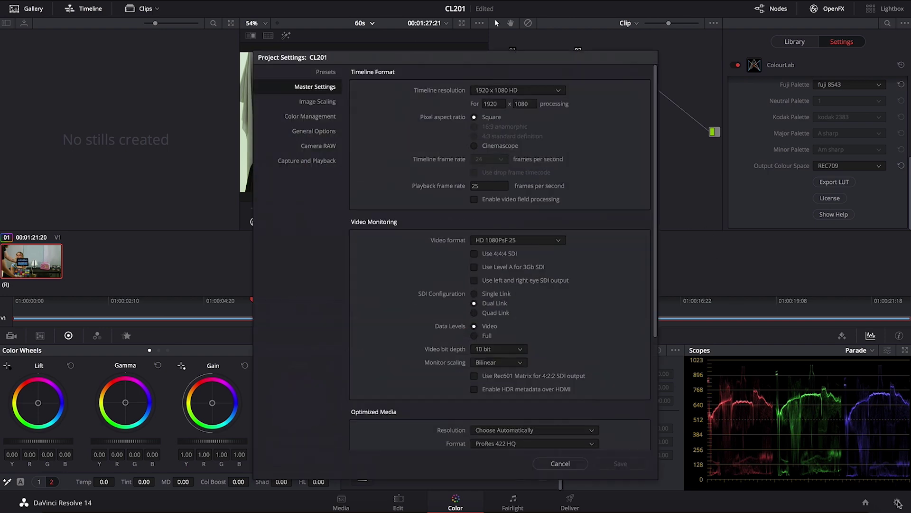
{"action": "left_click", "coordinate": [327, 119]}
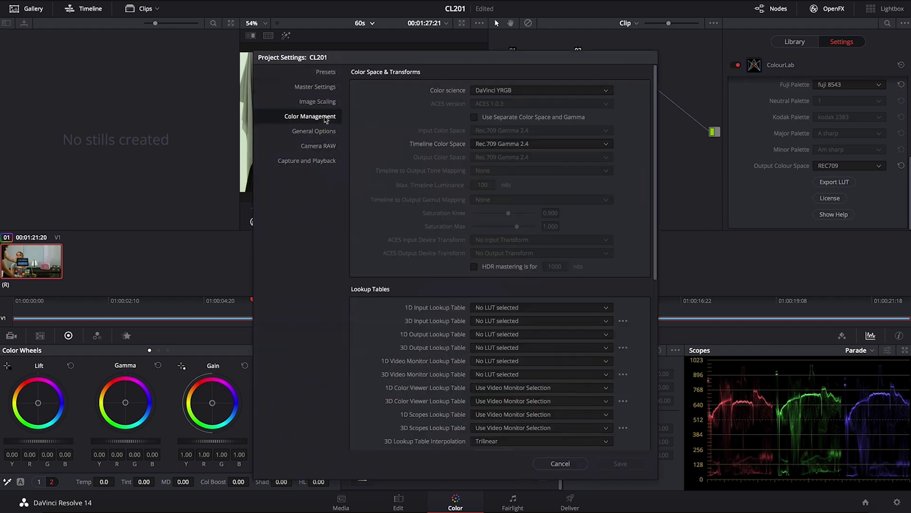
{"action": "left_click_drag", "start_coordinate": [655, 208], "coordinate": [656, 294]}
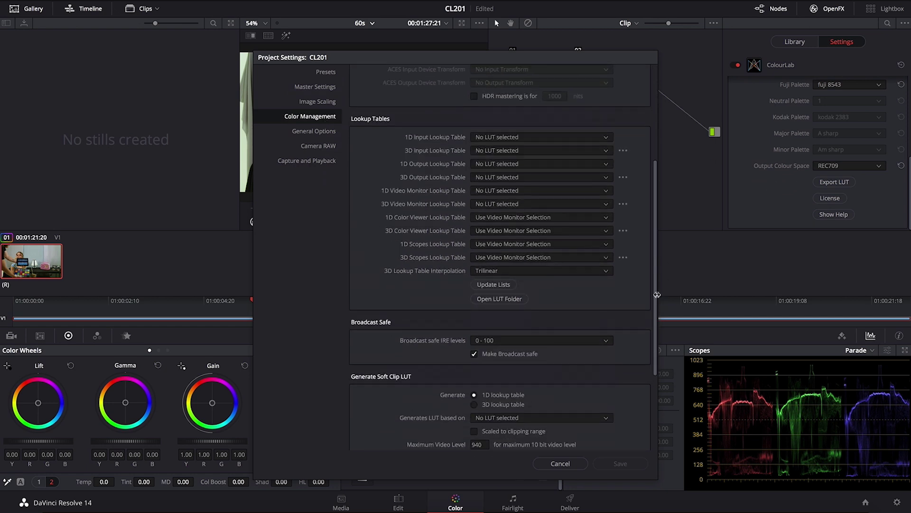
{"action": "left_click", "coordinate": [498, 286]}
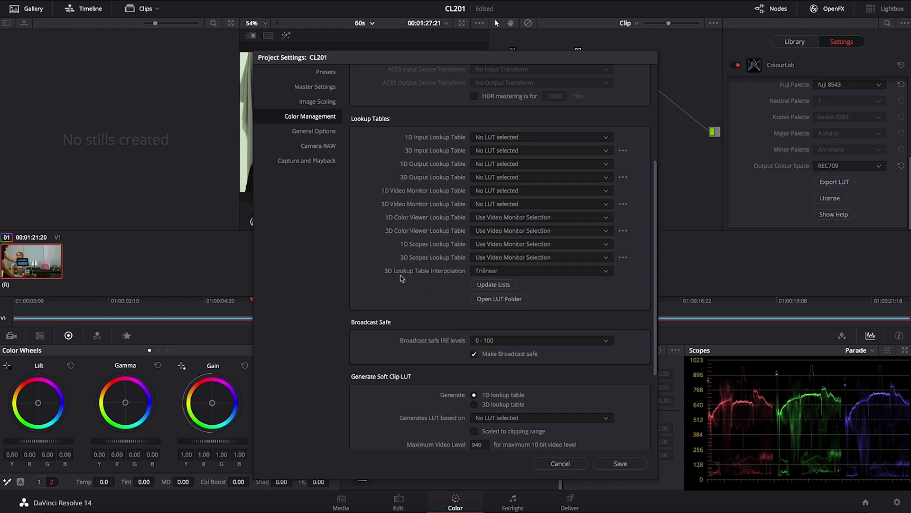
{"action": "left_click", "coordinate": [606, 271]}
{"action": "left_click", "coordinate": [597, 295]}
{"action": "left_click", "coordinate": [633, 464]}
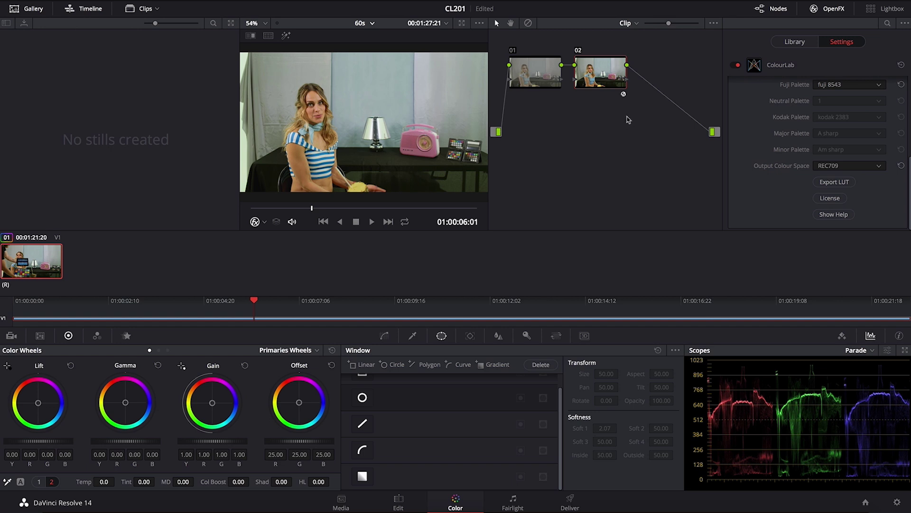
- Reset node 02's grade and apply the COLOURLAB > 60scl 3D LUT to it instead
{"action": "right_click", "coordinate": [597, 68]}
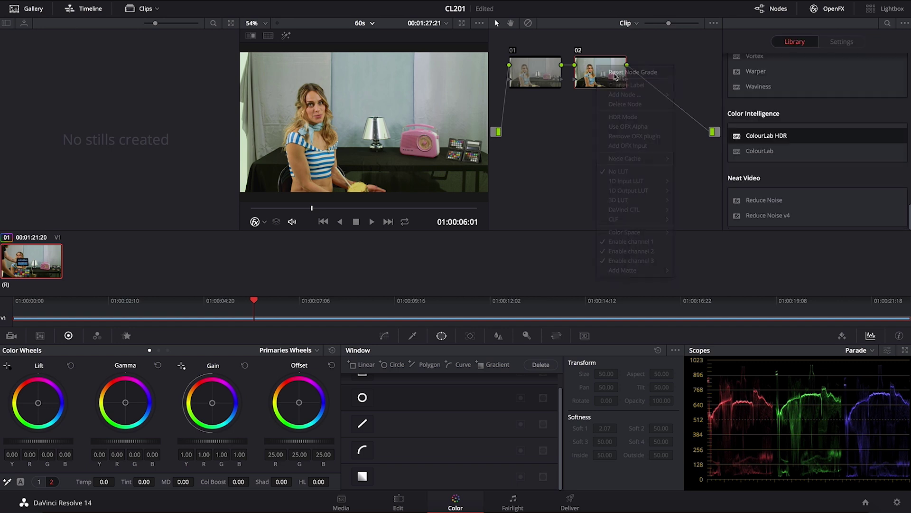
{"action": "left_click", "coordinate": [615, 77]}
{"action": "right_click", "coordinate": [599, 75]}
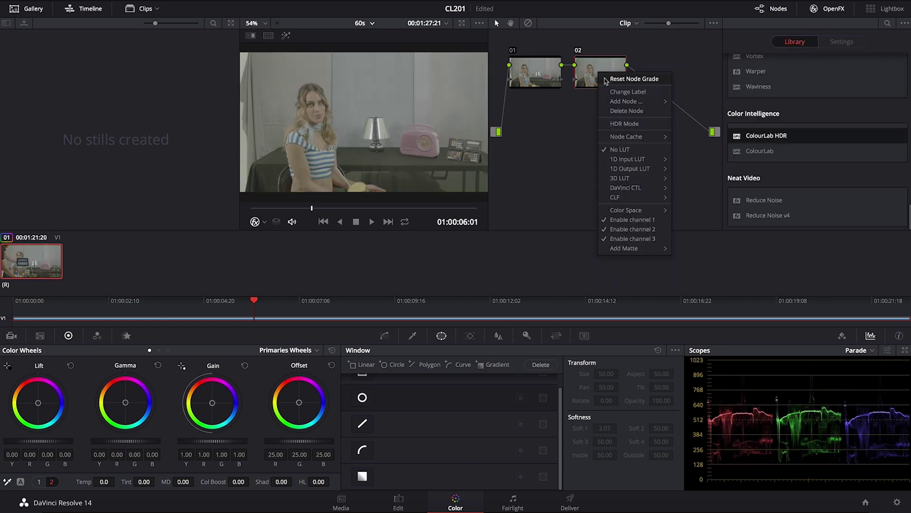
{"action": "mouse_move", "coordinate": [625, 182]}
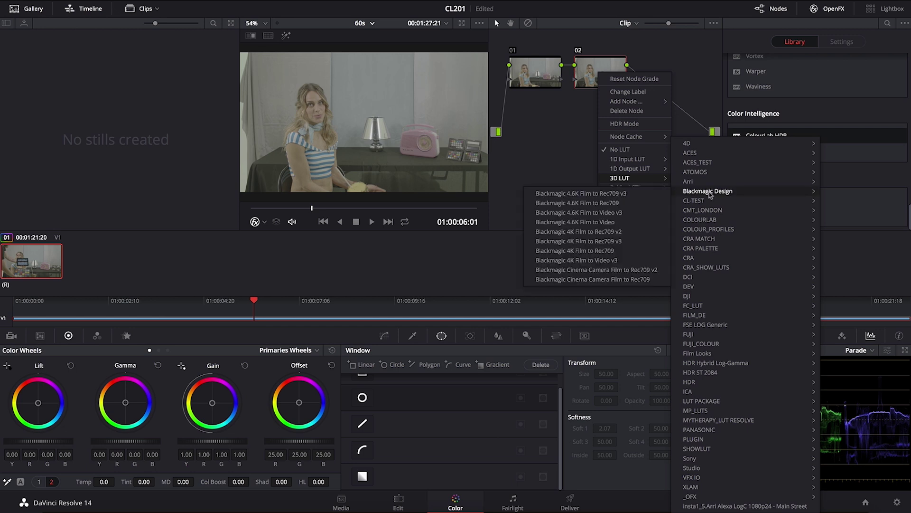
{"action": "mouse_move", "coordinate": [716, 222]}
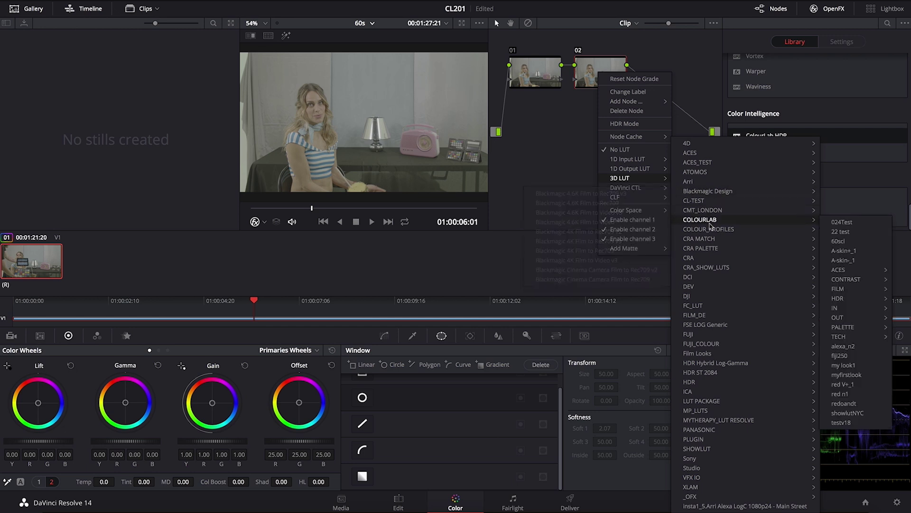
{"action": "left_click", "coordinate": [838, 241]}
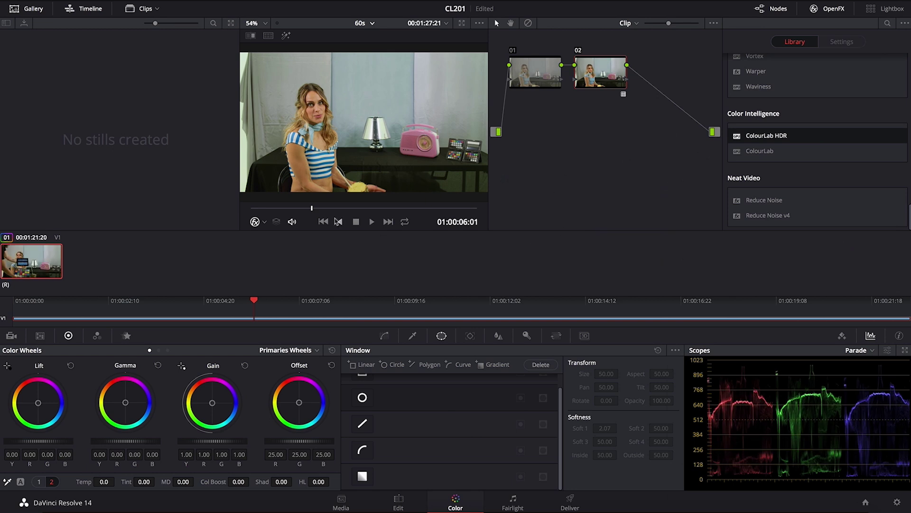
{"action": "left_click_drag", "start_coordinate": [338, 214], "coordinate": [315, 216]}
- On node 01, set Lift to -0.04, Gamma 0.02 with blue 0.05, and warm Gain (green 1.04, blue 0.94)
{"action": "left_click", "coordinate": [546, 72]}
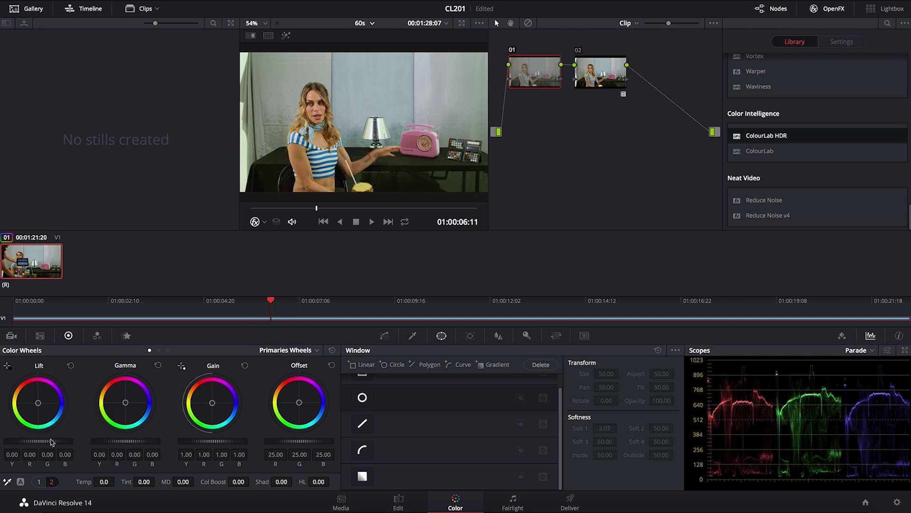
{"action": "left_click_drag", "start_coordinate": [38, 440], "coordinate": [34, 441]}
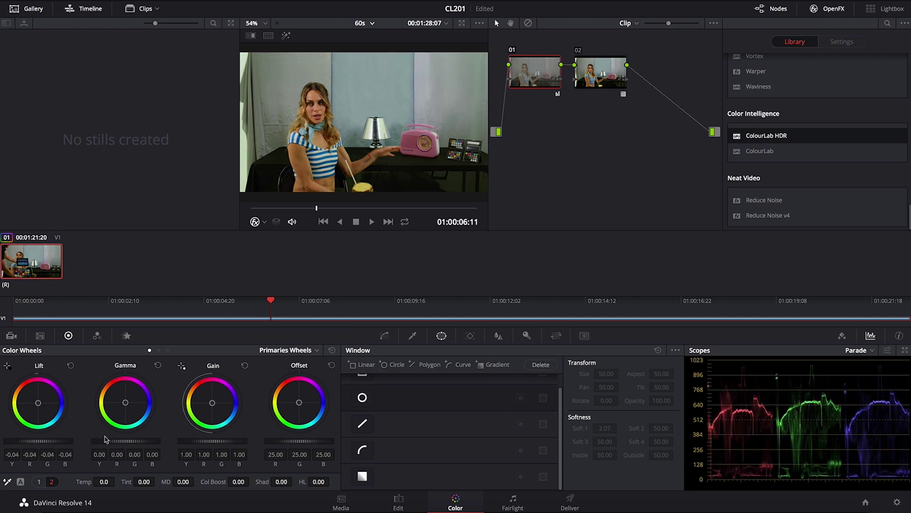
{"action": "left_click_drag", "start_coordinate": [160, 441], "coordinate": [164, 440]}
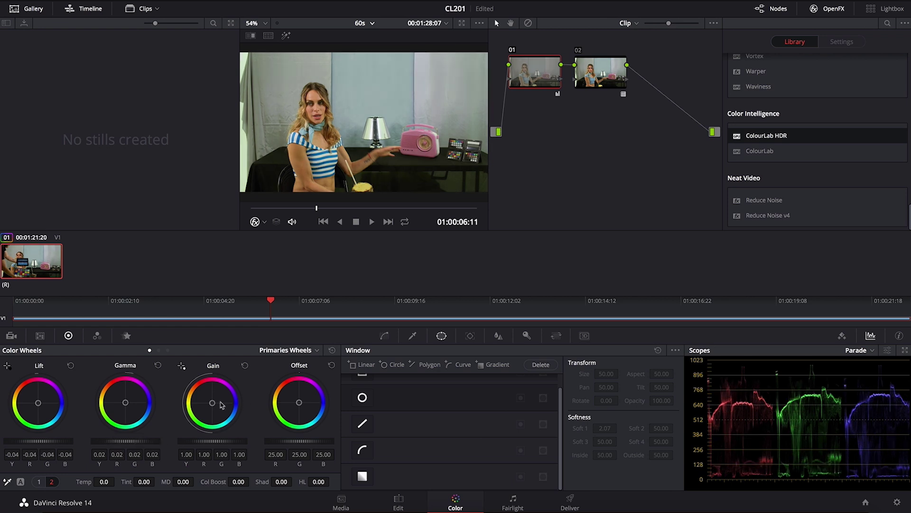
{"action": "left_click_drag", "start_coordinate": [124, 404], "coordinate": [127, 403]}
{"action": "left_click_drag", "start_coordinate": [212, 403], "coordinate": [212, 402]}
{"action": "left_click_drag", "start_coordinate": [127, 403], "coordinate": [127, 403]}
{"action": "left_click_drag", "start_coordinate": [211, 403], "coordinate": [211, 402]}
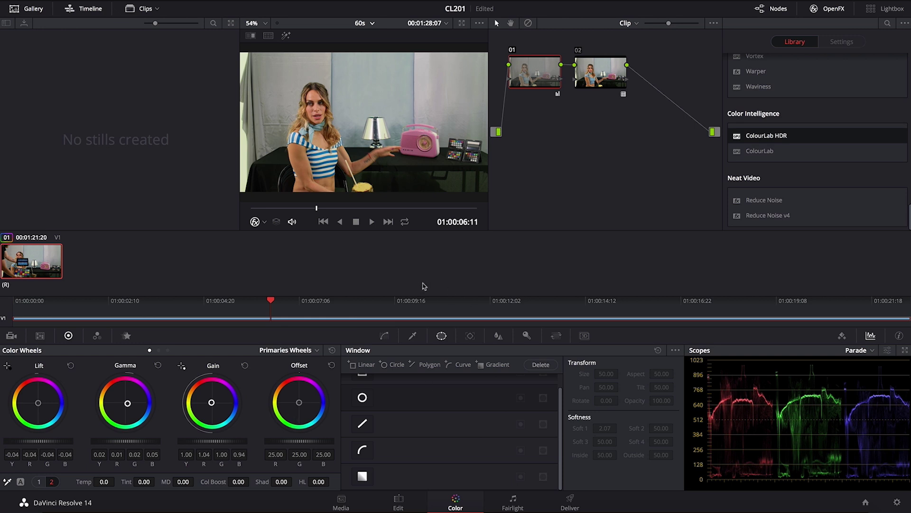
- Compare node 01 on and off, then add serial node 03 after node 02, placed beneath node 01
{"action": "left_click", "coordinate": [512, 50]}
{"action": "left_click", "coordinate": [512, 50]}
{"action": "left_click", "coordinate": [603, 72]}
{"action": "key", "text": "alt+s"}
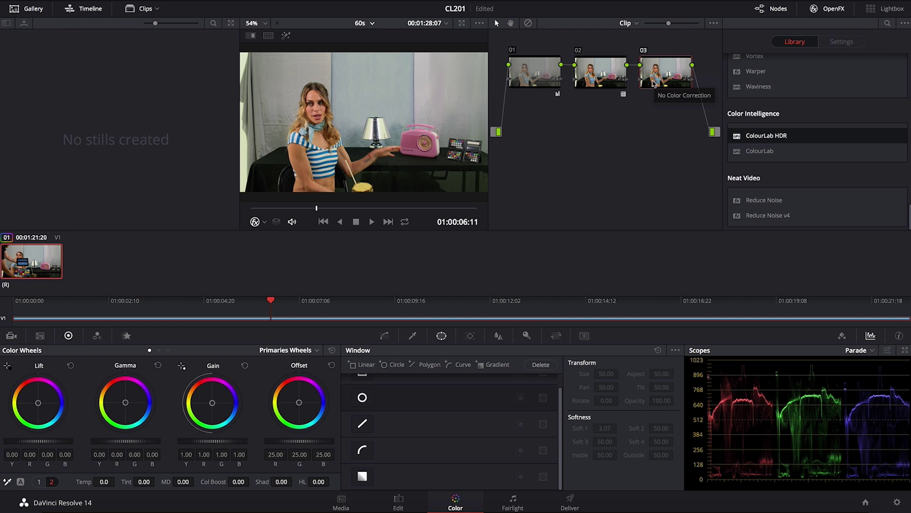
{"action": "left_click_drag", "start_coordinate": [659, 78], "coordinate": [529, 143]}
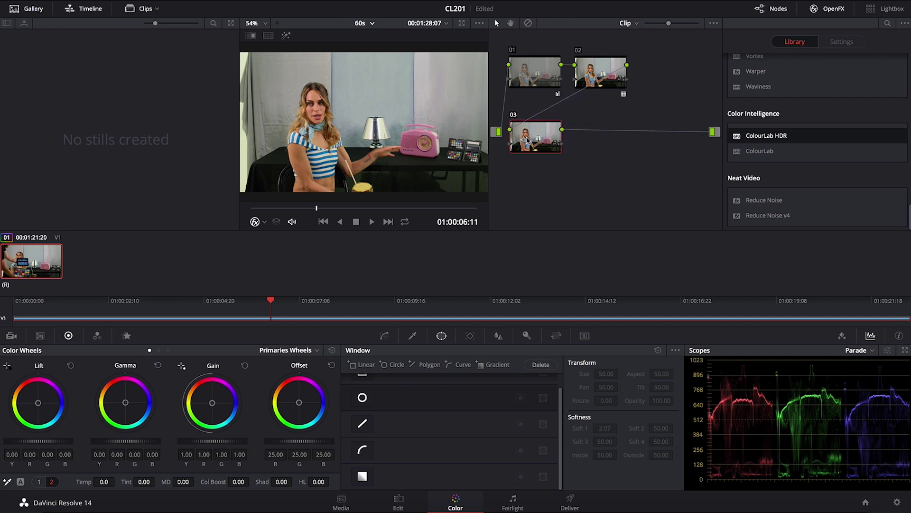
- On node 03, sample the pink radio in Hue vs Sat, raise that hue's saturation to 1.30, then add node 04
{"action": "left_click", "coordinate": [385, 335]}
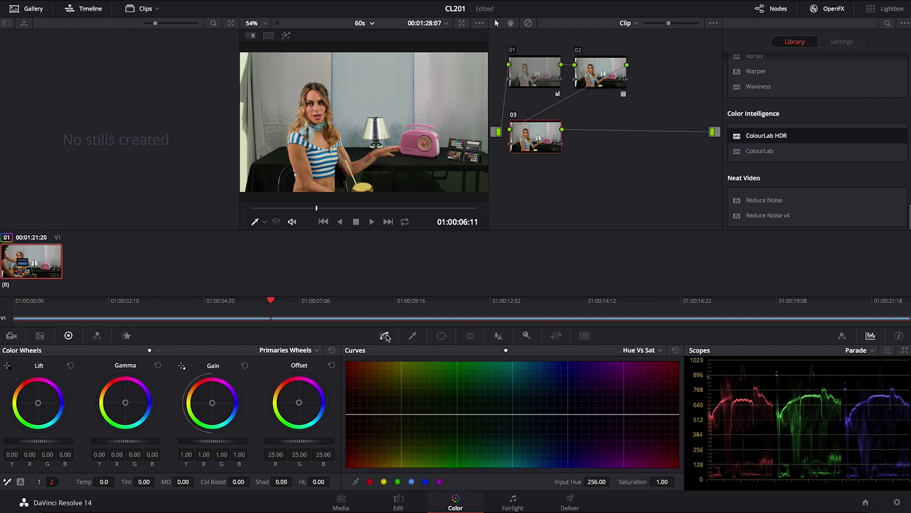
{"action": "left_click", "coordinate": [418, 130]}
{"action": "left_click_drag", "start_coordinate": [664, 414], "coordinate": [663, 400]}
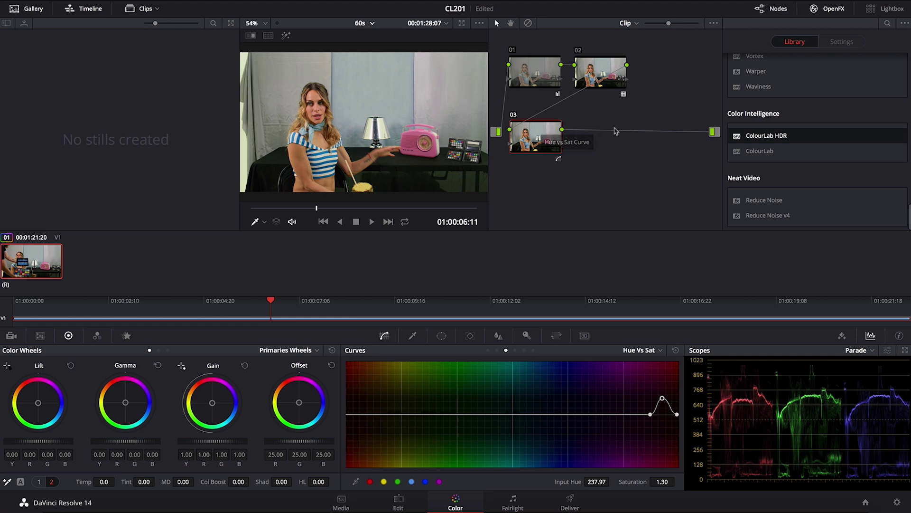
{"action": "key", "text": "alt+s"}
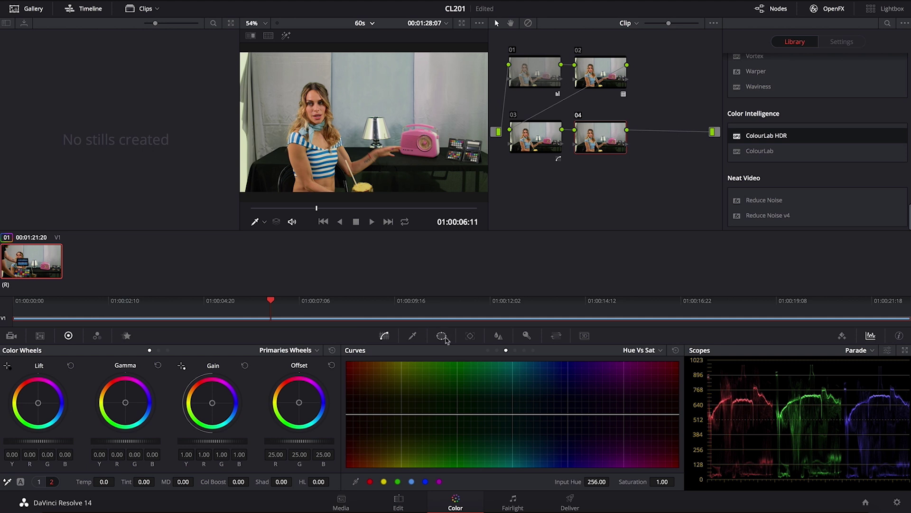
- Qualify the blue striped shirt on node 04, check its matte, and bypass-compare the Sat 67 correction
{"action": "left_click", "coordinate": [414, 337]}
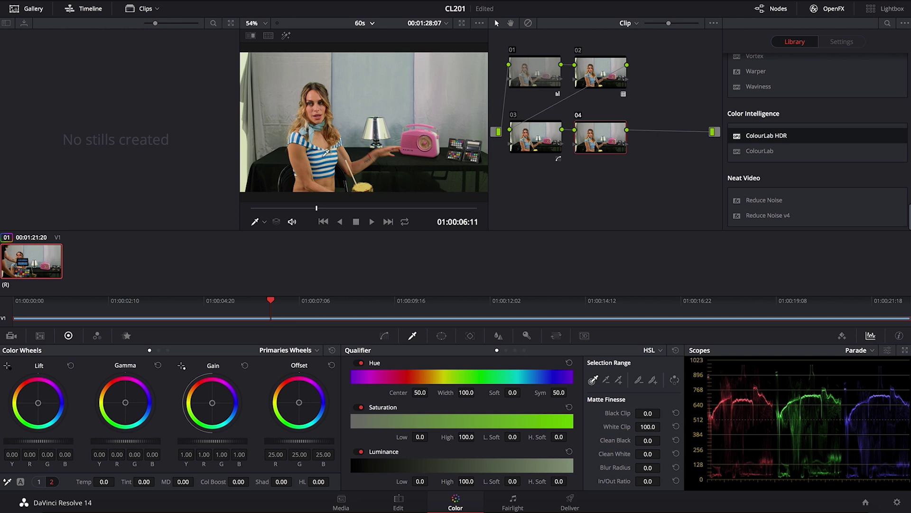
{"action": "left_click", "coordinate": [326, 153]}
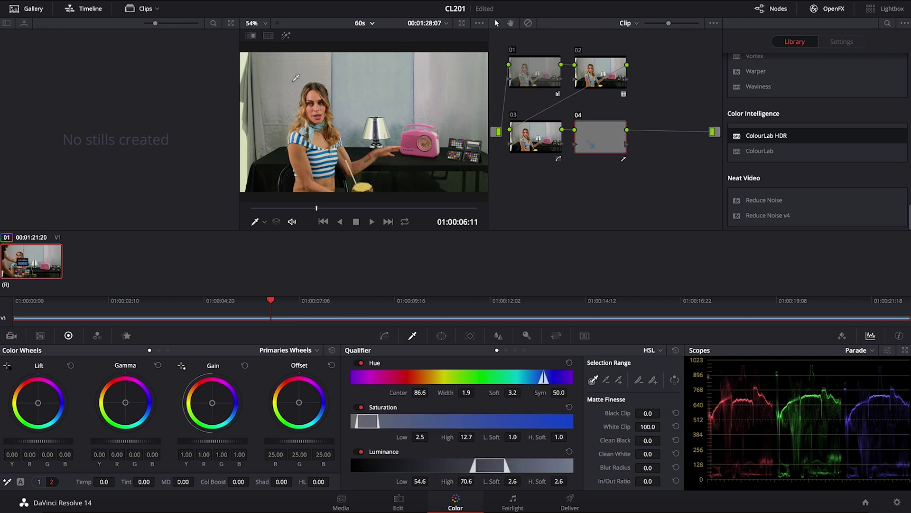
{"action": "left_click", "coordinate": [286, 35]}
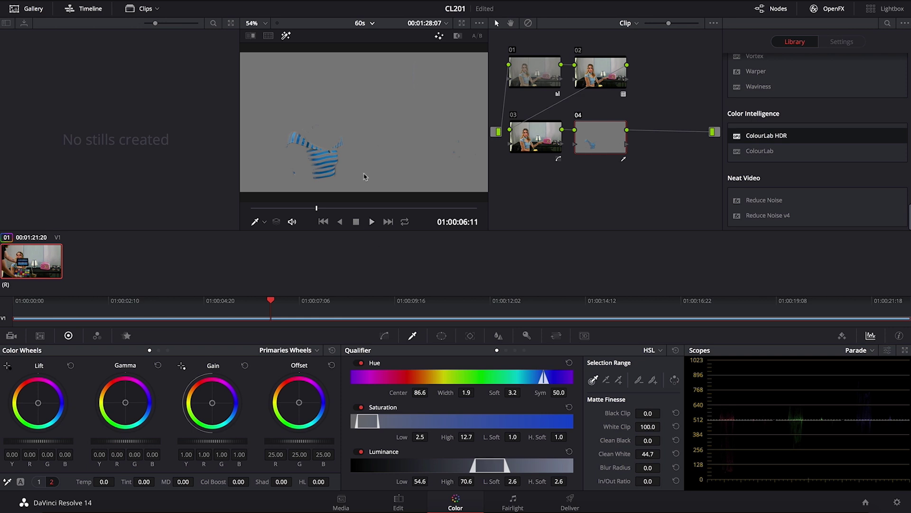
{"action": "left_click", "coordinate": [286, 36]}
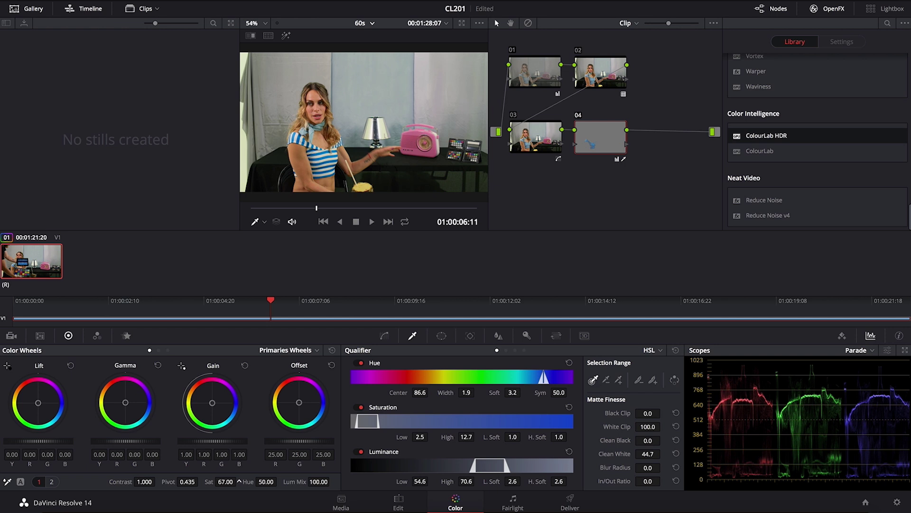
{"action": "left_click", "coordinate": [579, 115]}
{"action": "left_click_drag", "start_coordinate": [603, 136], "coordinate": [605, 136]}
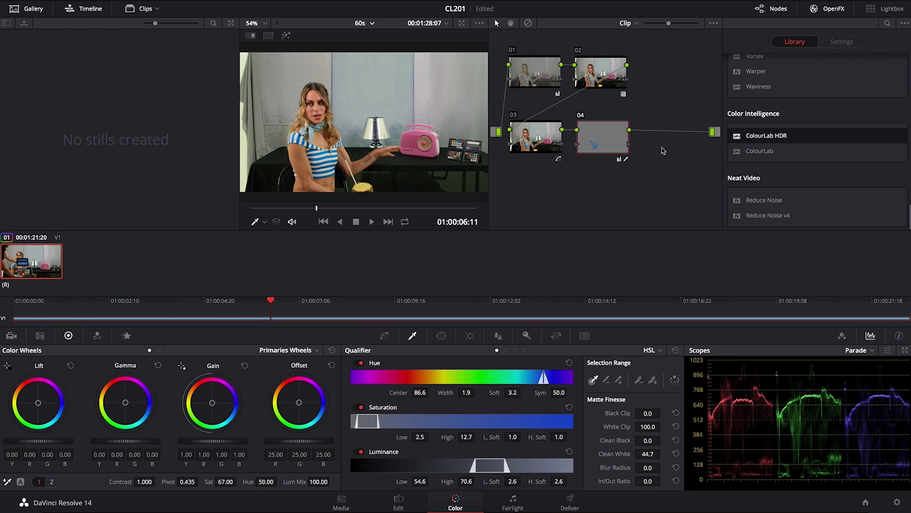
- Add node 05, qualify the woman's facial skin tones in Highlight view, and set Clean White to 28.6
{"action": "key", "text": "alt+s"}
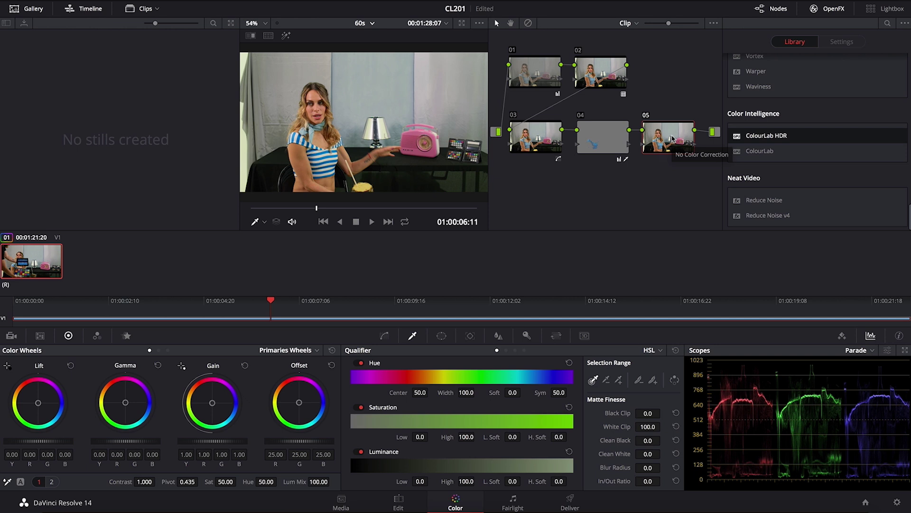
{"action": "left_click", "coordinate": [314, 91]}
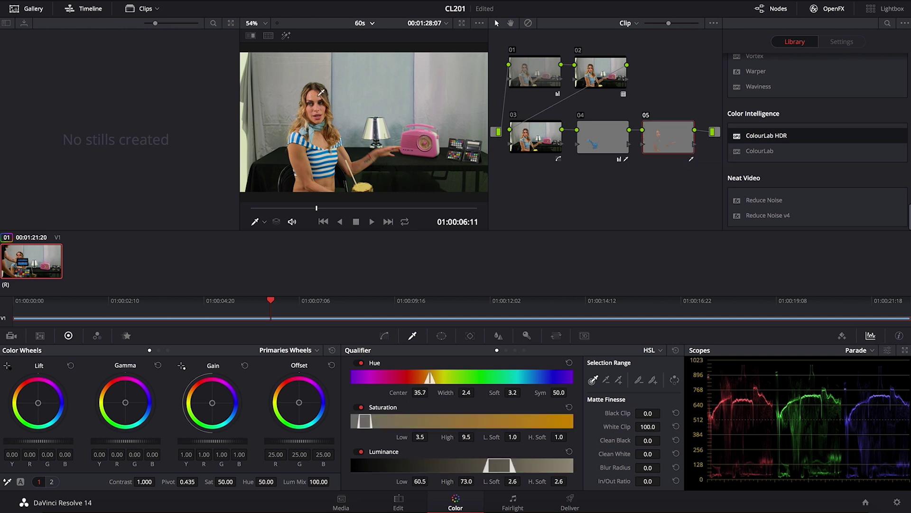
{"action": "left_click", "coordinate": [285, 35]}
{"action": "left_click", "coordinate": [315, 91]}
{"action": "left_click_drag", "start_coordinate": [315, 91], "coordinate": [317, 92]}
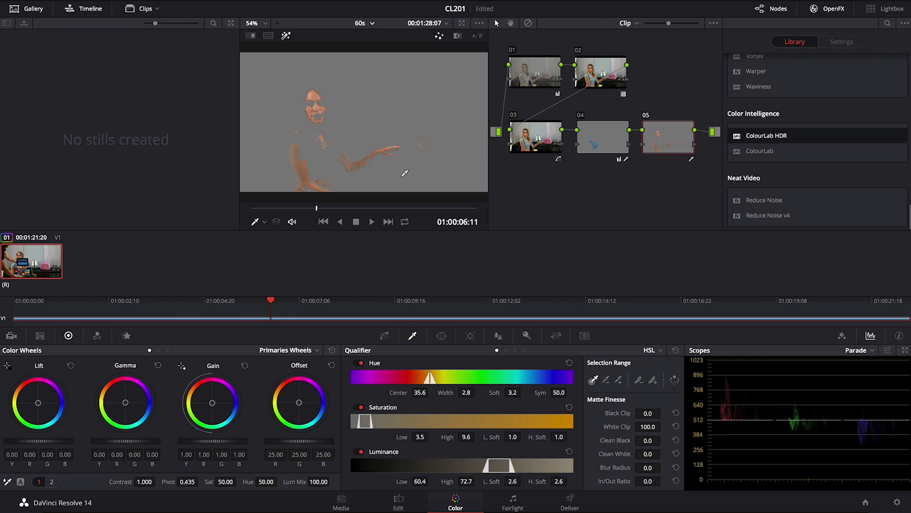
{"action": "left_click_drag", "start_coordinate": [648, 453], "coordinate": [663, 453]}
- On node 01, trial-sample the woman's hair with the qualifier, then reset it and turn Highlight off
{"action": "left_click", "coordinate": [286, 36]}
{"action": "left_click", "coordinate": [531, 78]}
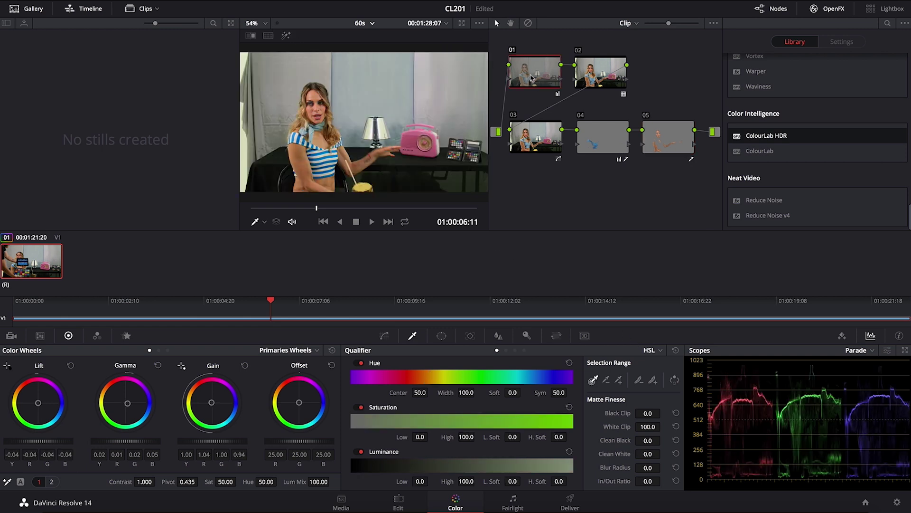
{"action": "left_click", "coordinate": [287, 36]}
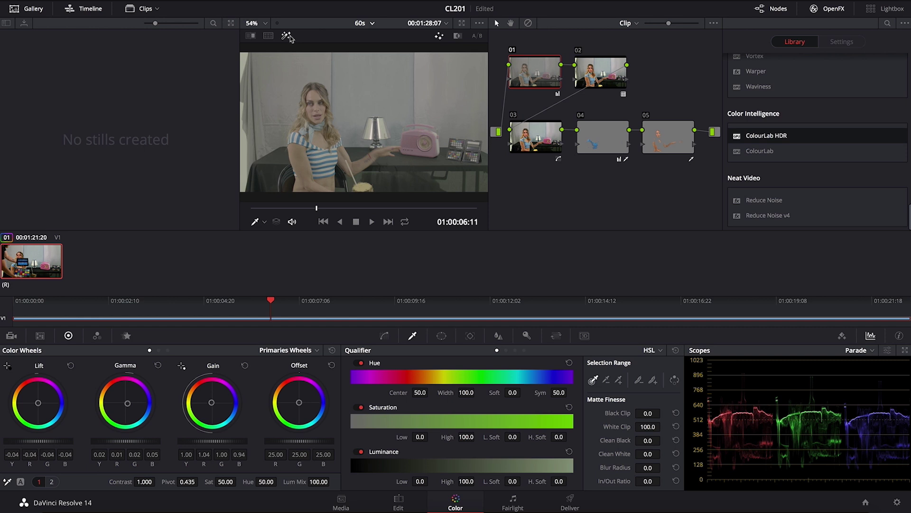
{"action": "left_click", "coordinate": [287, 36]}
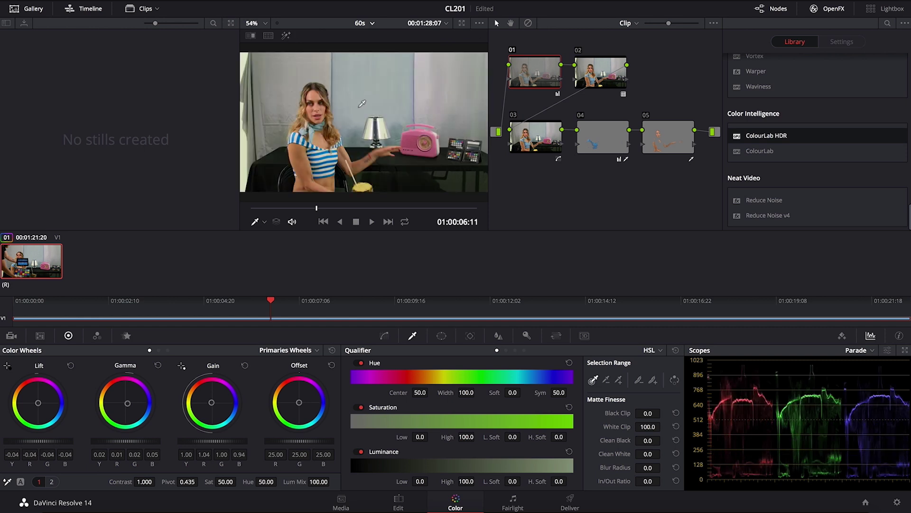
{"action": "left_click", "coordinate": [315, 90]}
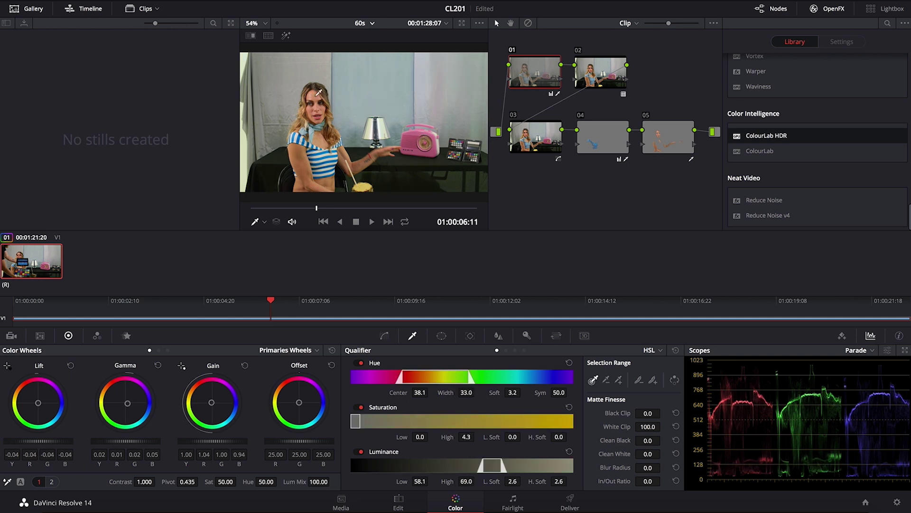
{"action": "left_click", "coordinate": [287, 37]}
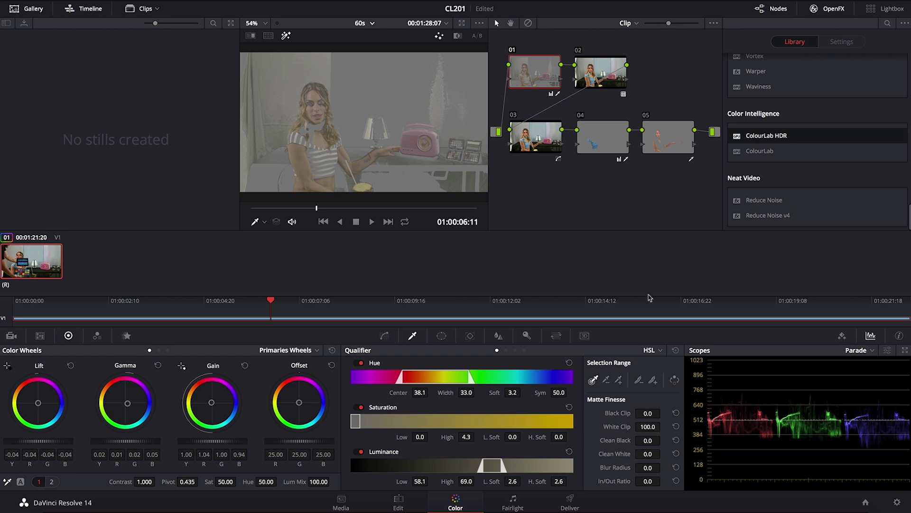
{"action": "left_click", "coordinate": [675, 349]}
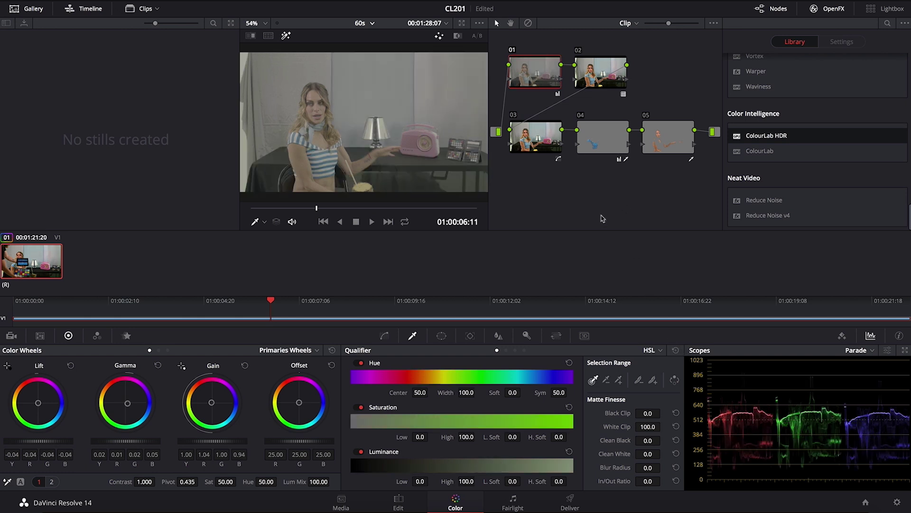
{"action": "left_click", "coordinate": [285, 35]}
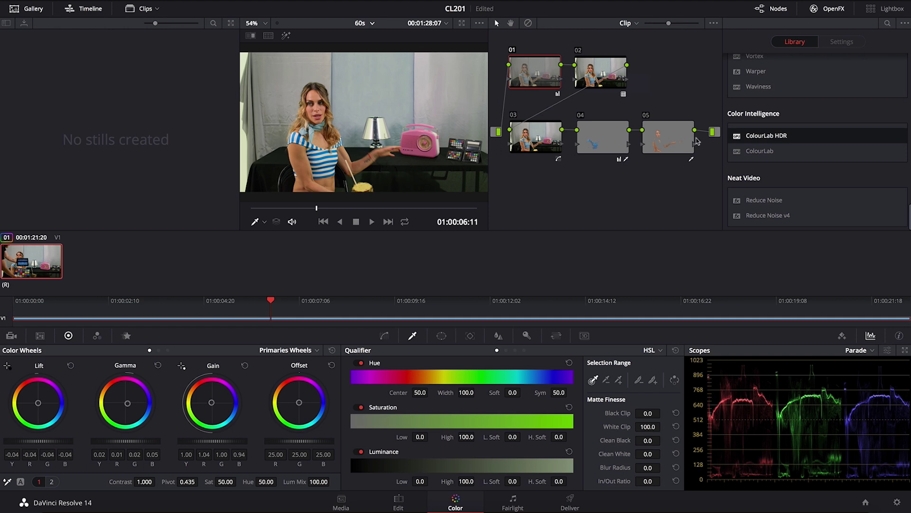
- Check node 05's skin matte, then lower its Midtone Detail to -32 to soften the skin
{"action": "left_click", "coordinate": [665, 145]}
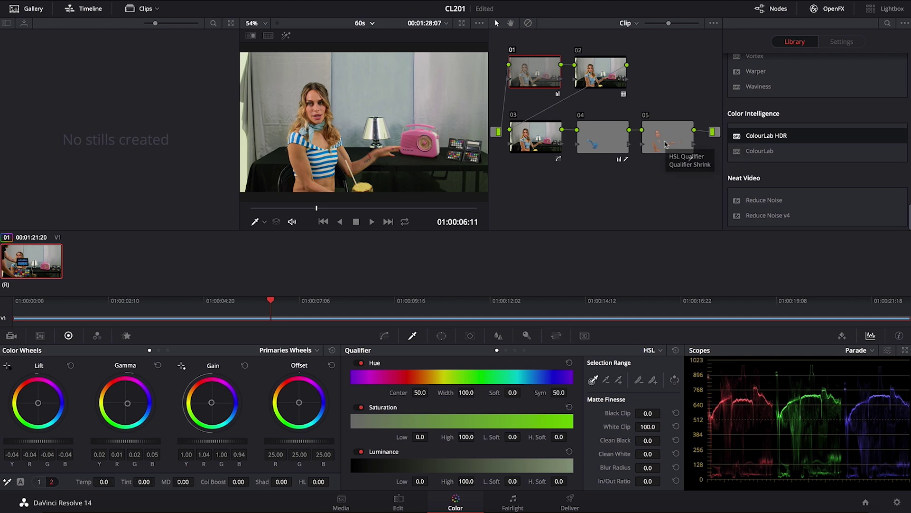
{"action": "left_click", "coordinate": [286, 37]}
{"action": "left_click", "coordinate": [287, 37]}
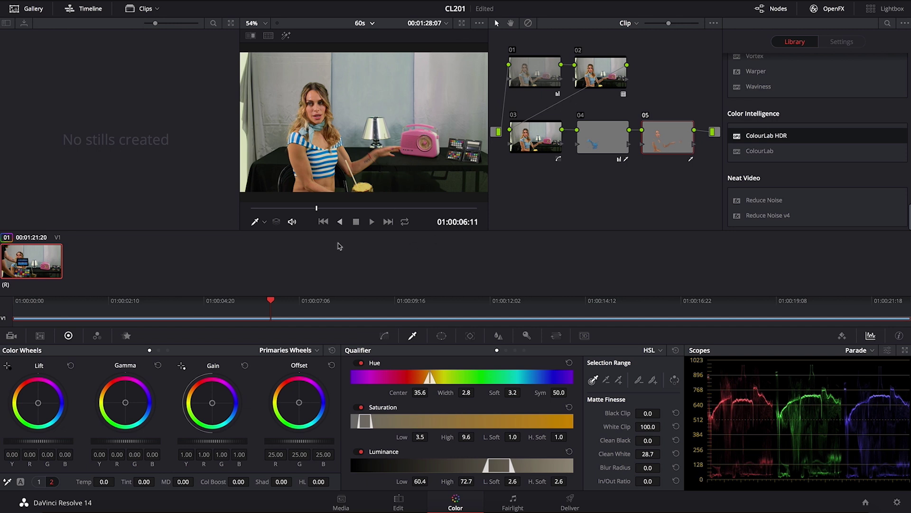
{"action": "left_click", "coordinate": [51, 483]}
{"action": "left_click", "coordinate": [51, 482]}
{"action": "left_click_drag", "start_coordinate": [188, 482], "coordinate": [171, 482]}
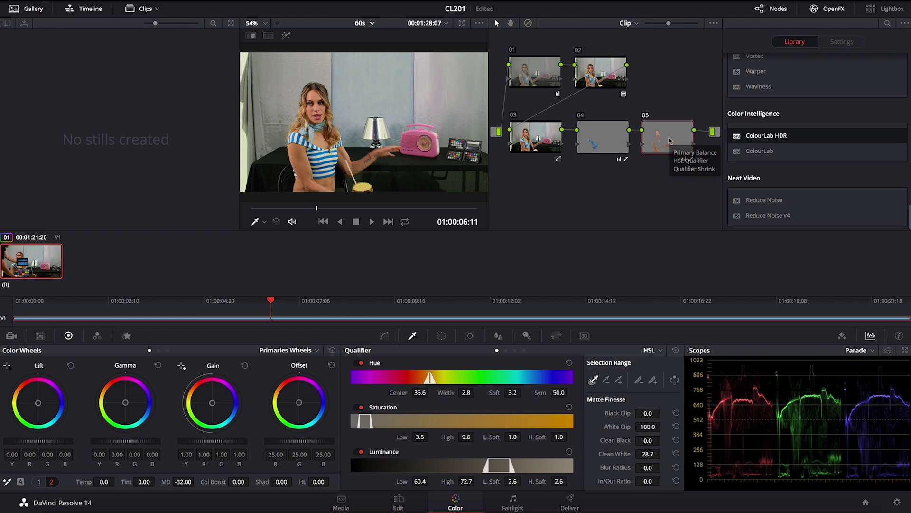
- Add outside node 06 with a soft-edged circular window placed on the woman's face
{"action": "key", "text": "alt+o"}
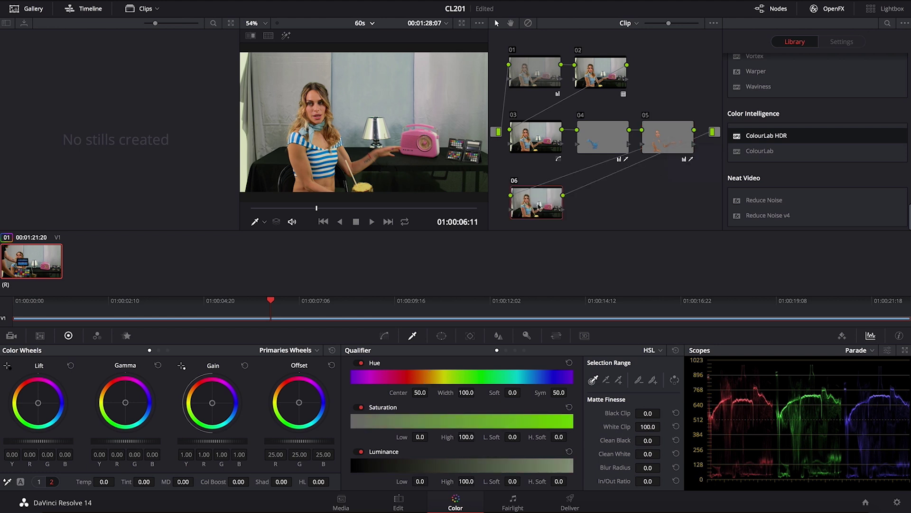
{"action": "left_click", "coordinate": [441, 336]}
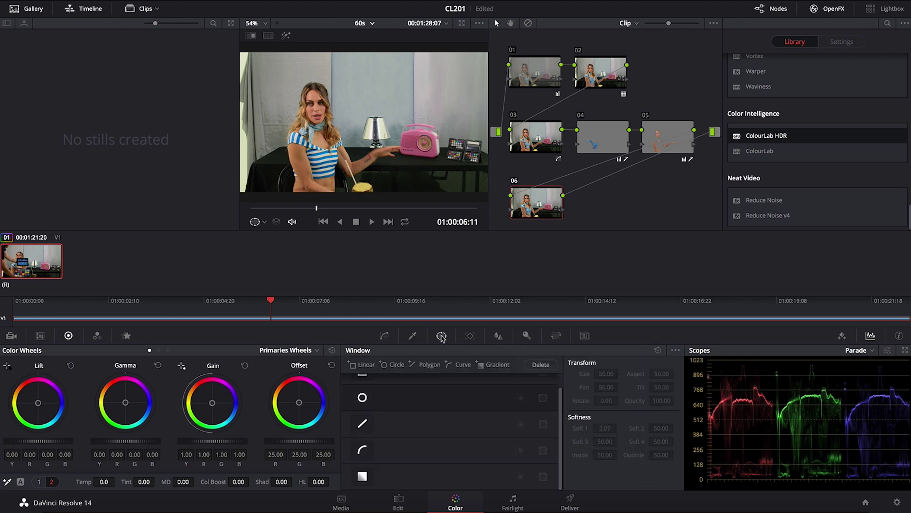
{"action": "left_click", "coordinate": [362, 397]}
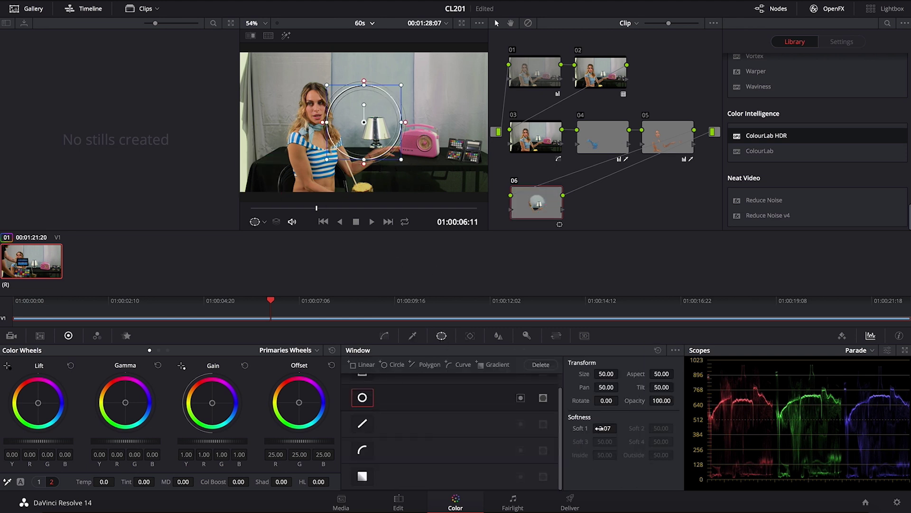
{"action": "left_click_drag", "start_coordinate": [599, 428], "coordinate": [650, 428]}
{"action": "left_click_drag", "start_coordinate": [364, 122], "coordinate": [311, 113]}
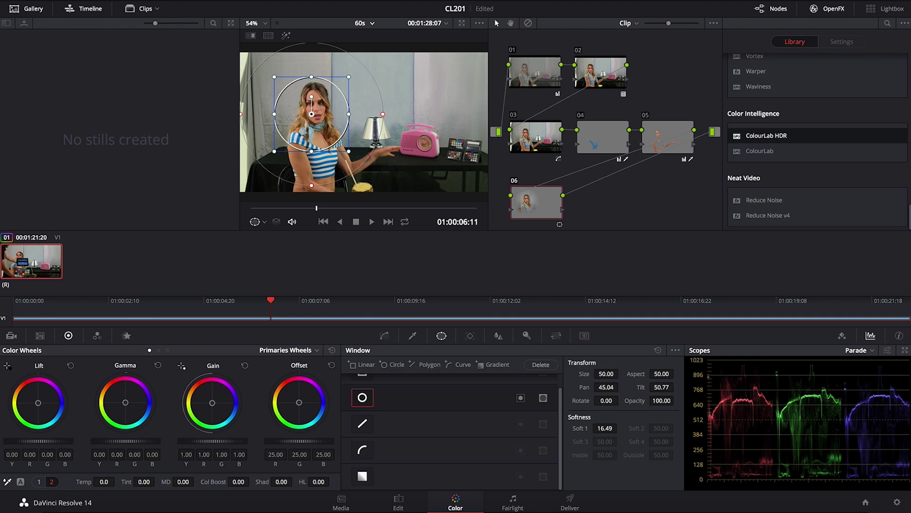
- Lift Gamma and Gain inside the face window, then add serial node 07
{"action": "left_click_drag", "start_coordinate": [151, 441], "coordinate": [153, 441]}
{"action": "left_click_drag", "start_coordinate": [208, 442], "coordinate": [221, 441]}
{"action": "key", "text": "alt+s"}
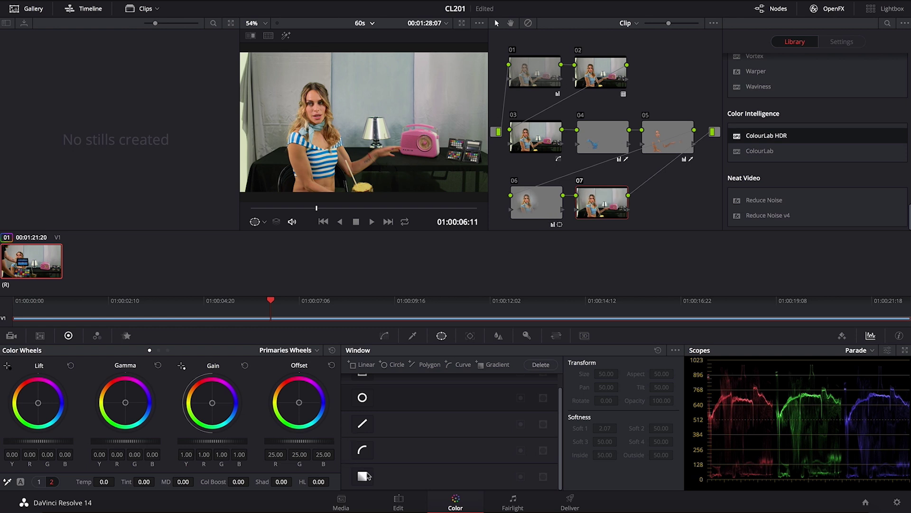
- Angle a soft gradient window toward the upper right on node 07 and lower Gain to 0.85
{"action": "left_click", "coordinate": [363, 476]}
{"action": "left_click_drag", "start_coordinate": [368, 150], "coordinate": [271, 216]}
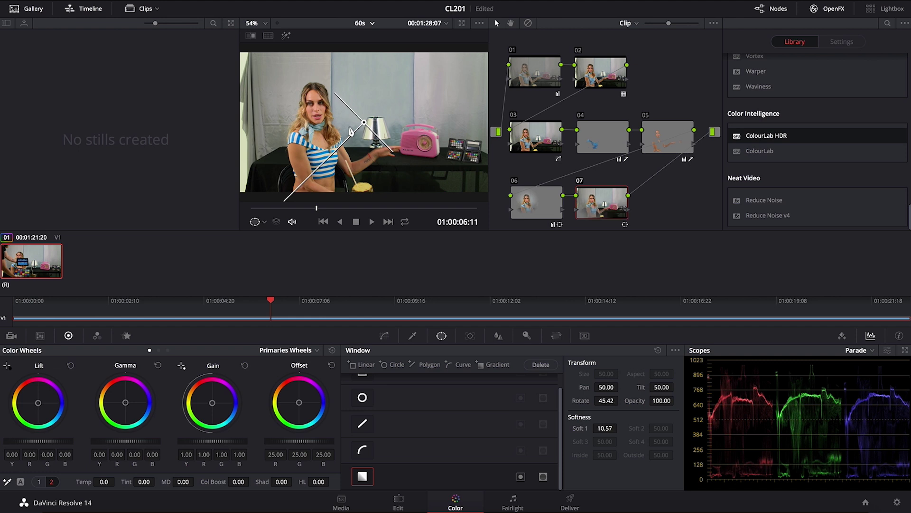
{"action": "left_click_drag", "start_coordinate": [367, 124], "coordinate": [474, 46]}
{"action": "left_click_drag", "start_coordinate": [373, 144], "coordinate": [316, 185]}
{"action": "left_click_drag", "start_coordinate": [241, 445], "coordinate": [203, 444]}
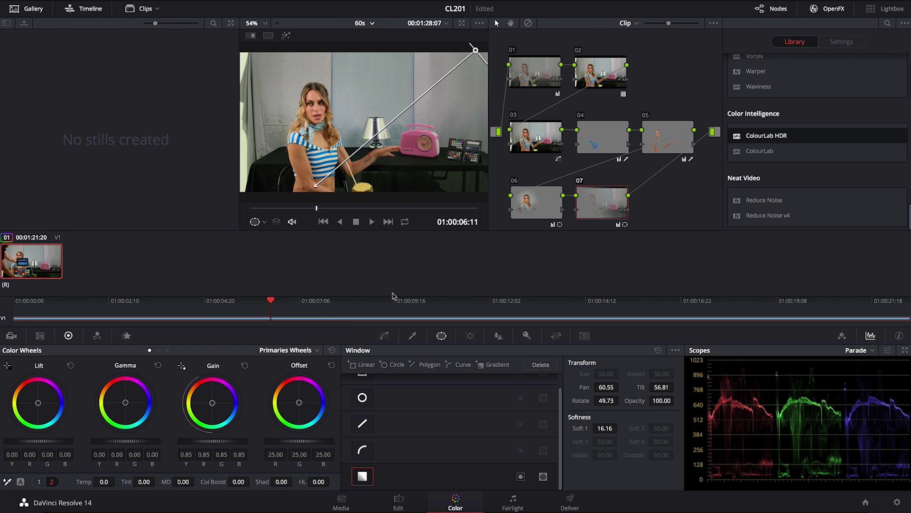
{"action": "left_click", "coordinate": [579, 181]}
{"action": "left_click", "coordinate": [580, 181]}
- Set Timeline > Output Blanking to the 2.39 letterbox ratio
{"action": "left_click", "coordinate": [159, 1]}
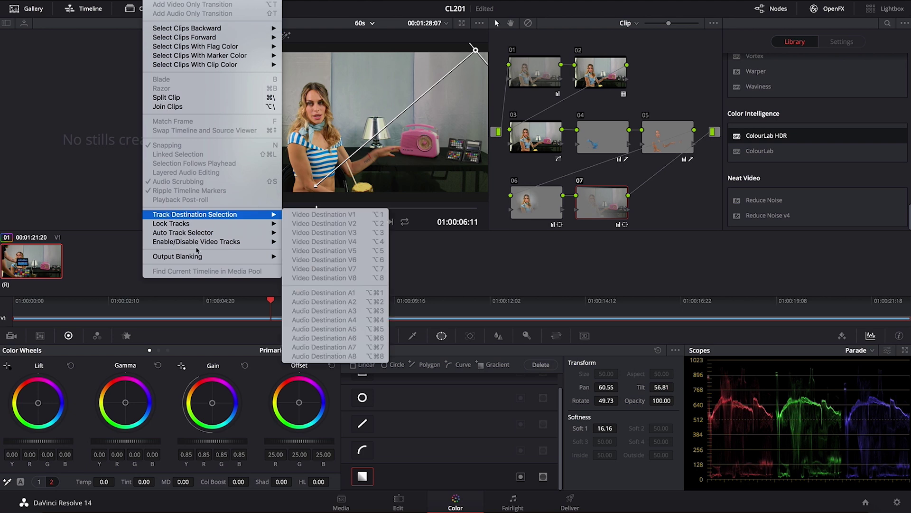
{"action": "mouse_move", "coordinate": [197, 257]}
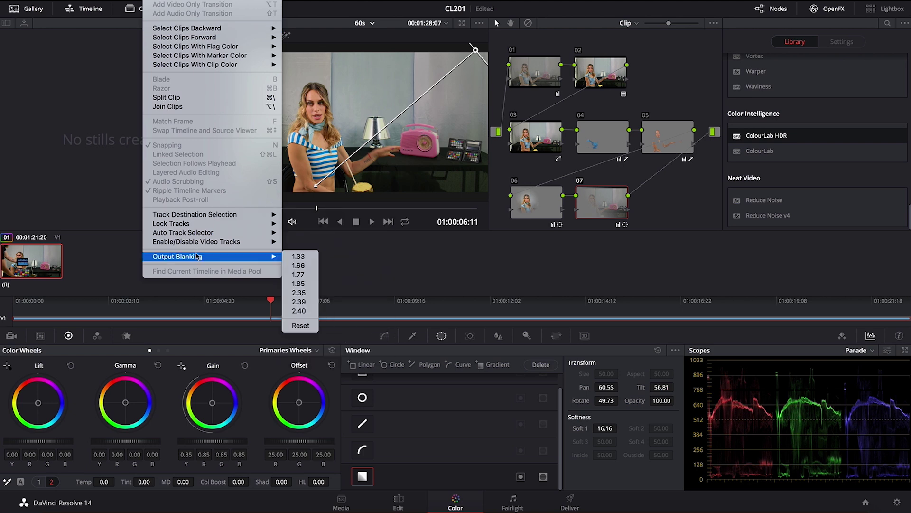
{"action": "left_click", "coordinate": [307, 302]}
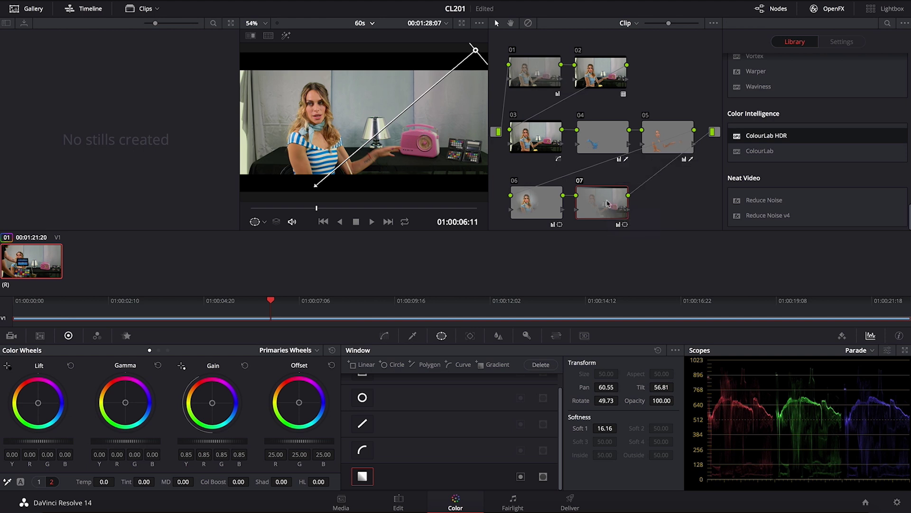
- Add serial node 08 with ColourLab HDR, HDR Factor PQ1000 and Colour Space REC2020
{"action": "key", "text": "alt+s"}
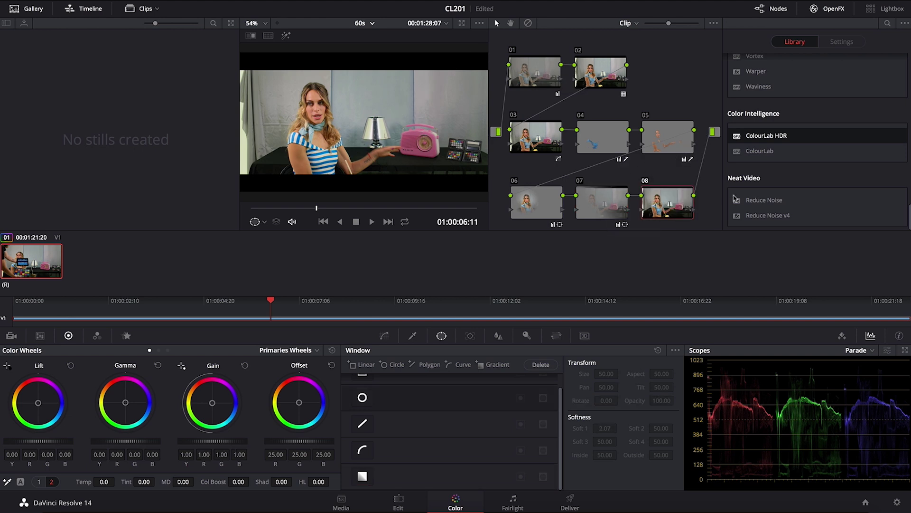
{"action": "left_click_drag", "start_coordinate": [738, 136], "coordinate": [674, 204]}
{"action": "left_click", "coordinate": [860, 93]}
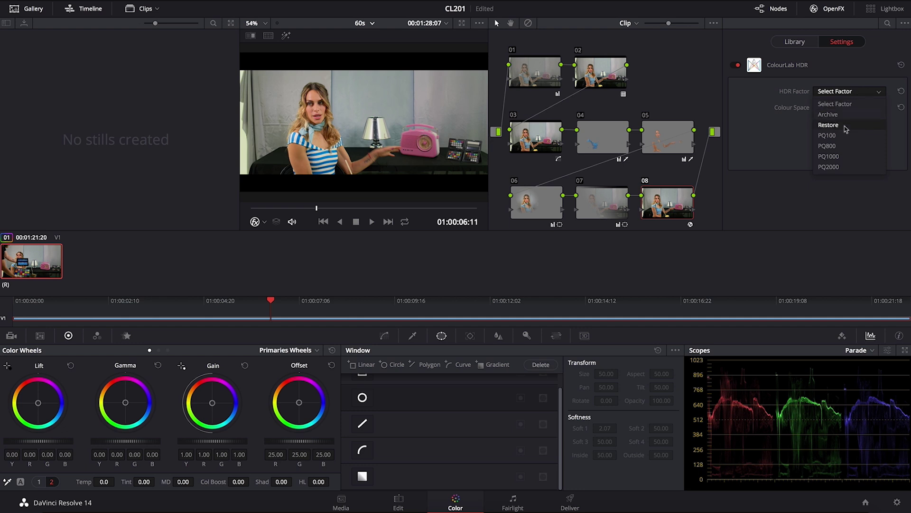
{"action": "left_click", "coordinate": [838, 156]}
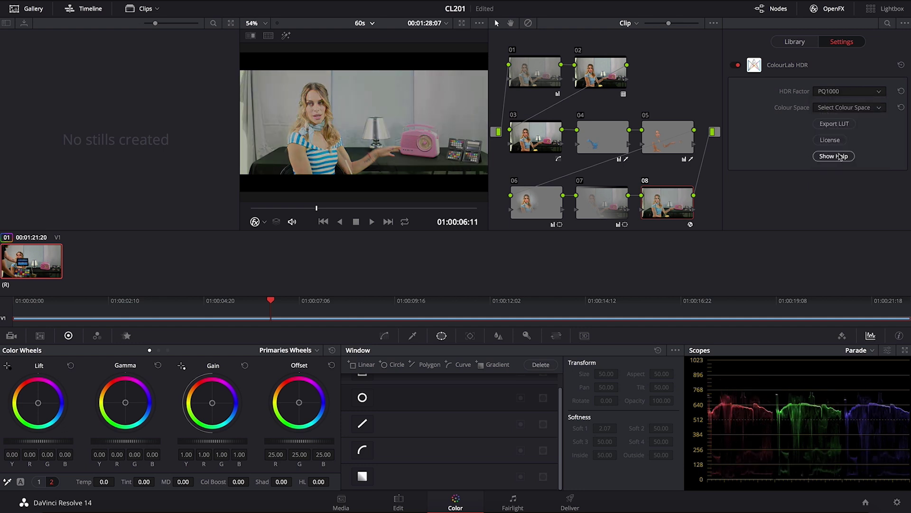
{"action": "left_click", "coordinate": [861, 108]}
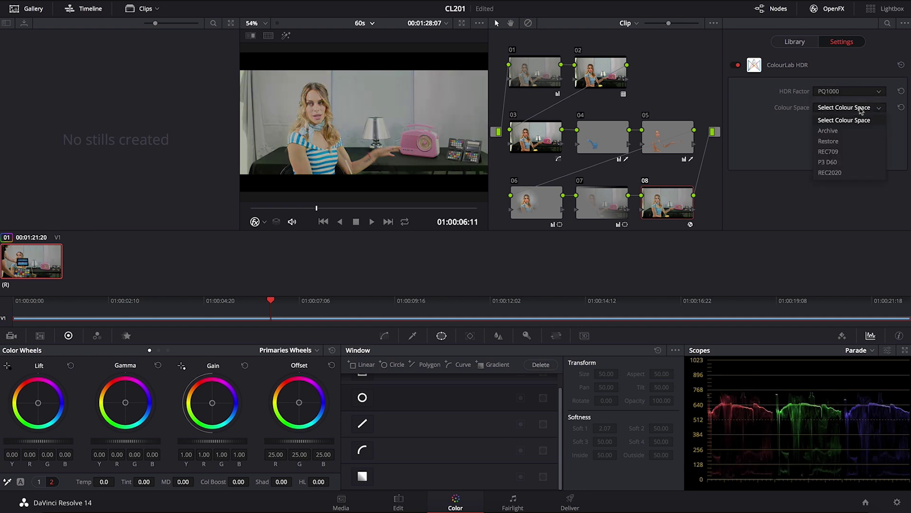
{"action": "left_click", "coordinate": [848, 172]}
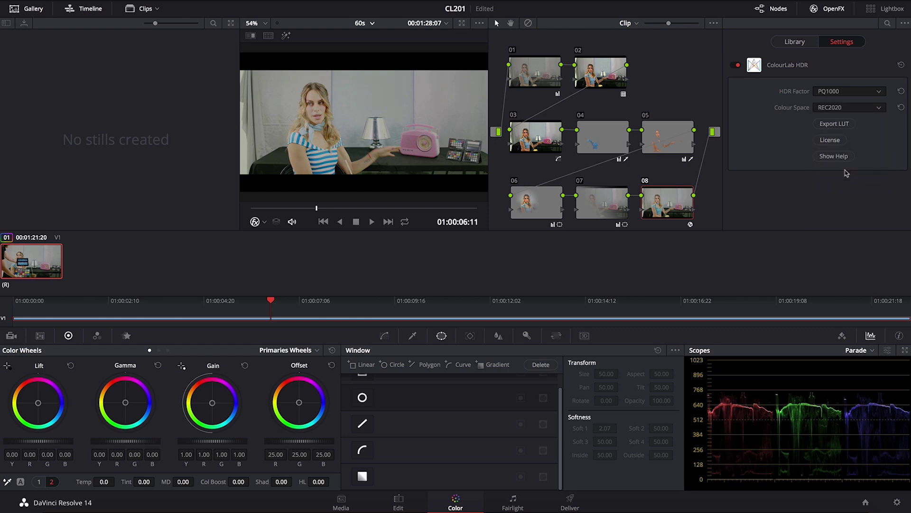